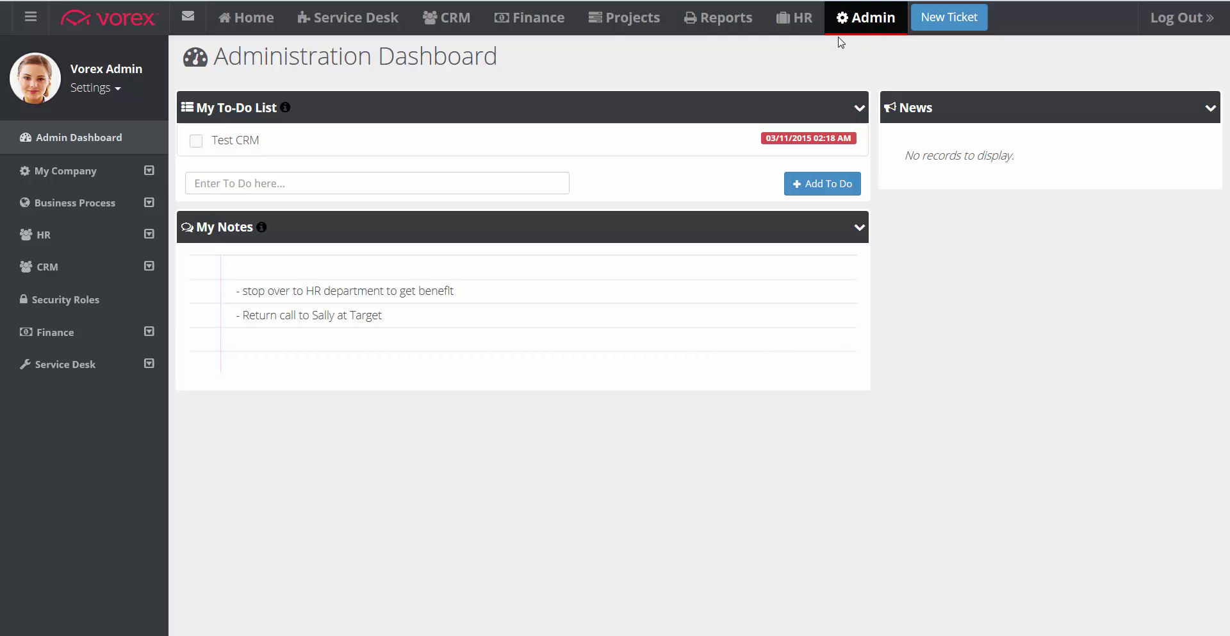
Step: Open the SLAs list under Service Desk and expand the search-by-name panel
click(118, 369)
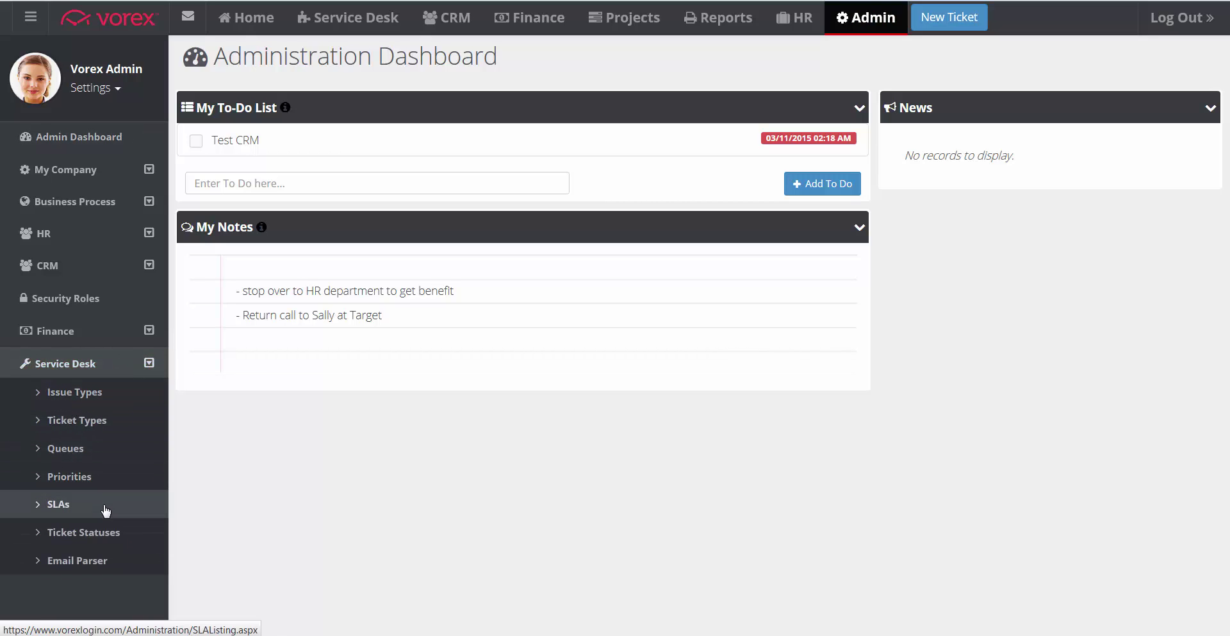
click(107, 511)
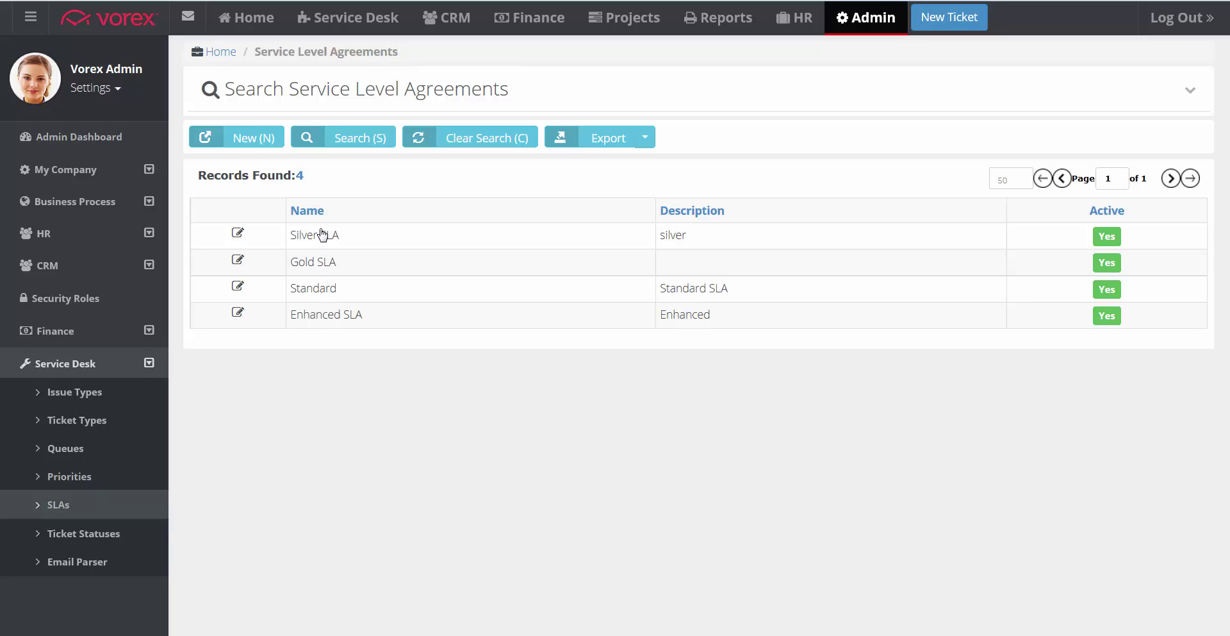
click(216, 101)
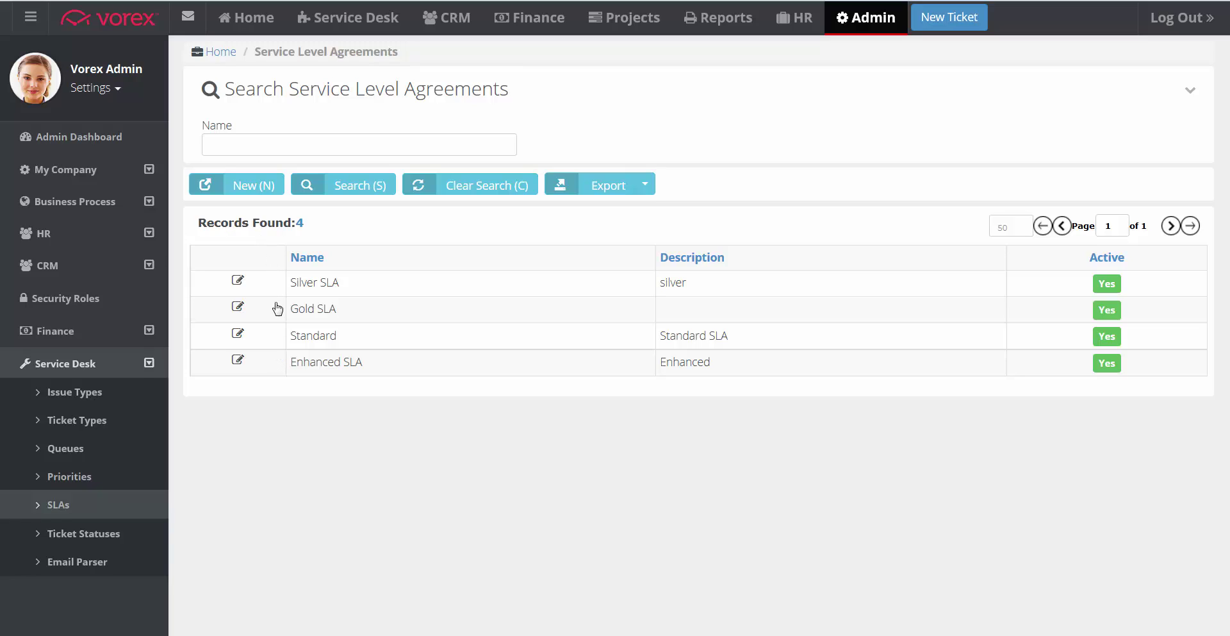
Step: Create a new SLA named Premium, described 'Highest level response.', using San Diego business hours
click(232, 187)
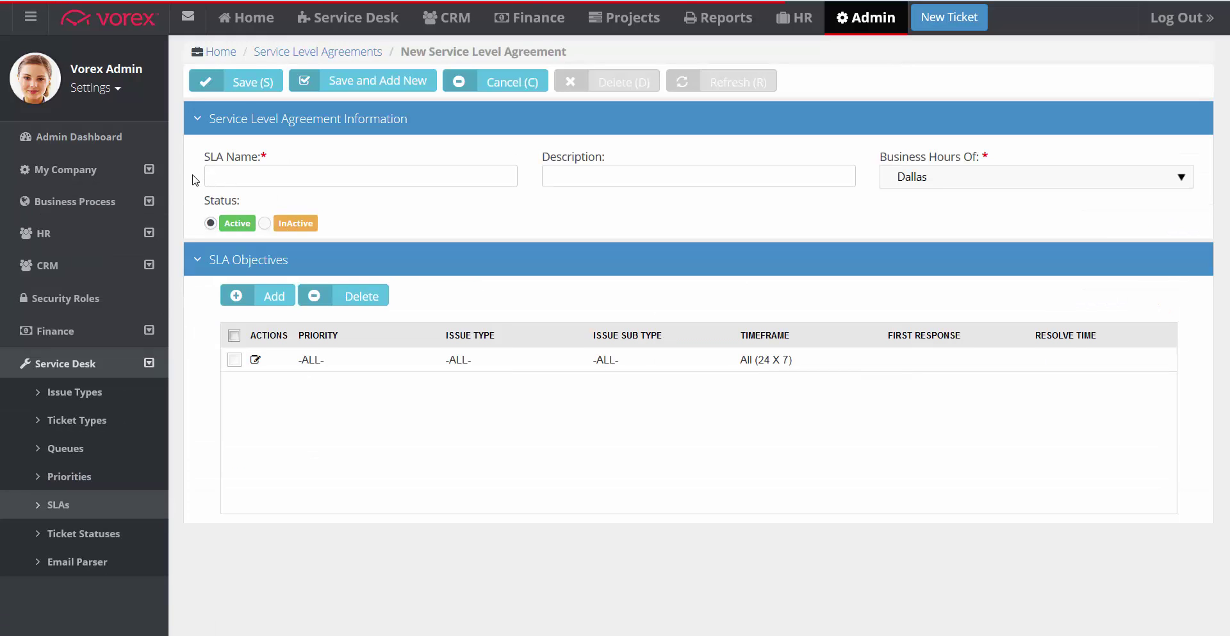
text(Premium)
text(Highest )
text(level res)
text(ponse.)
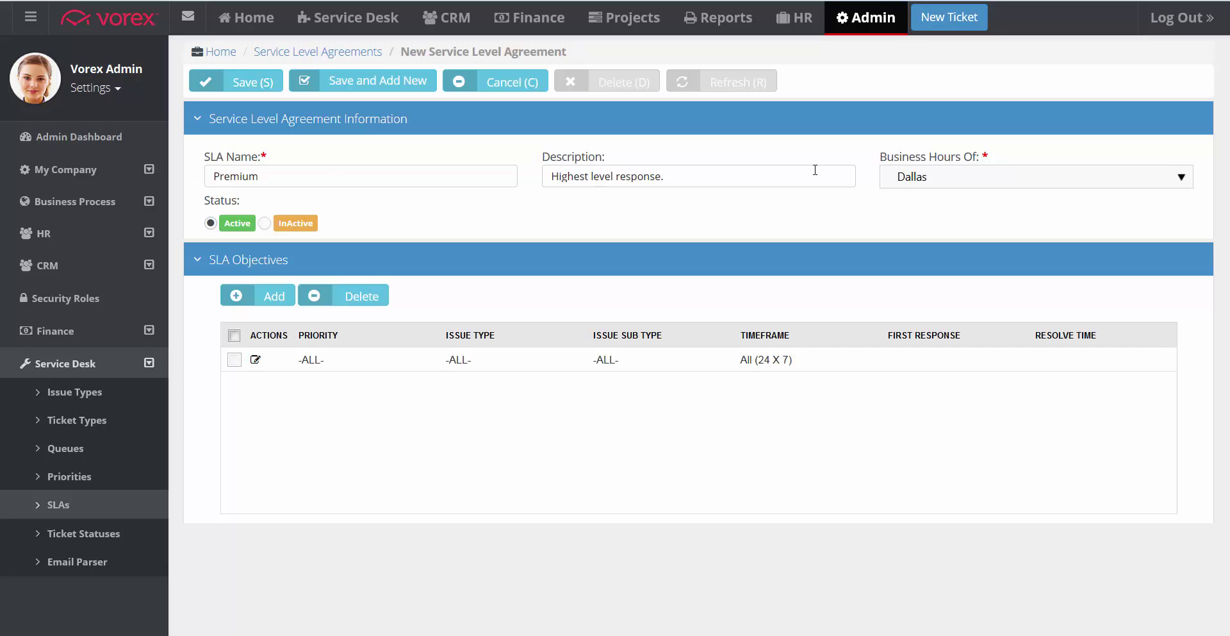
click(944, 182)
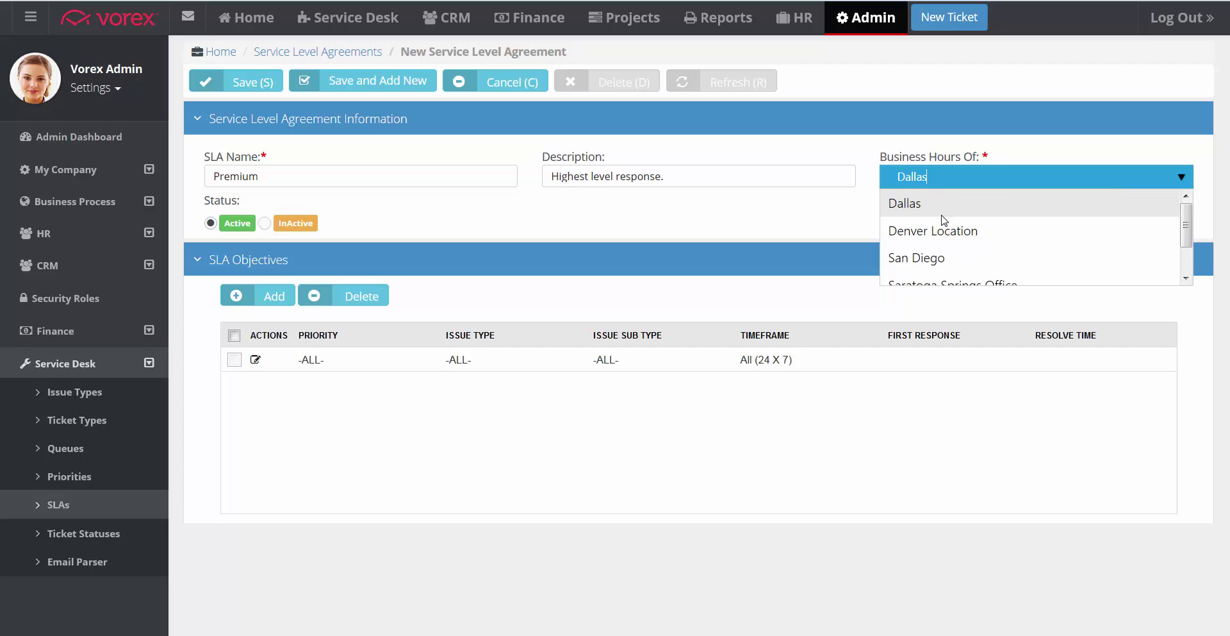
click(944, 259)
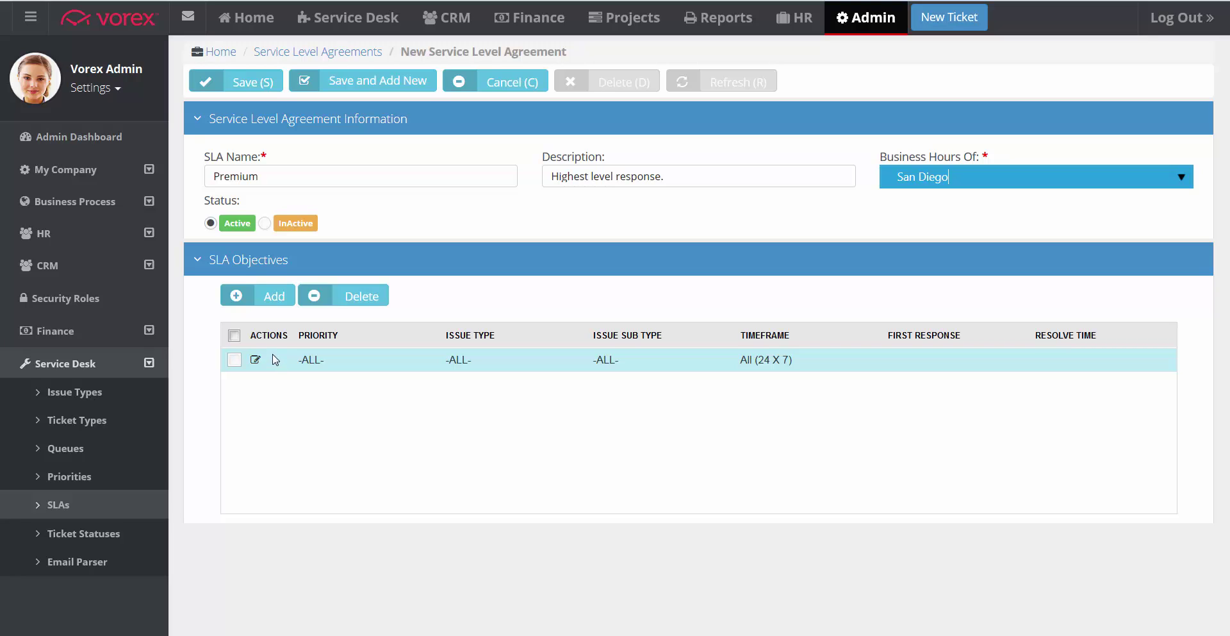
Step: Add an SLA objective for Issue Type Software, leaving Priority and Issue Sub Type at -ALL-
click(259, 307)
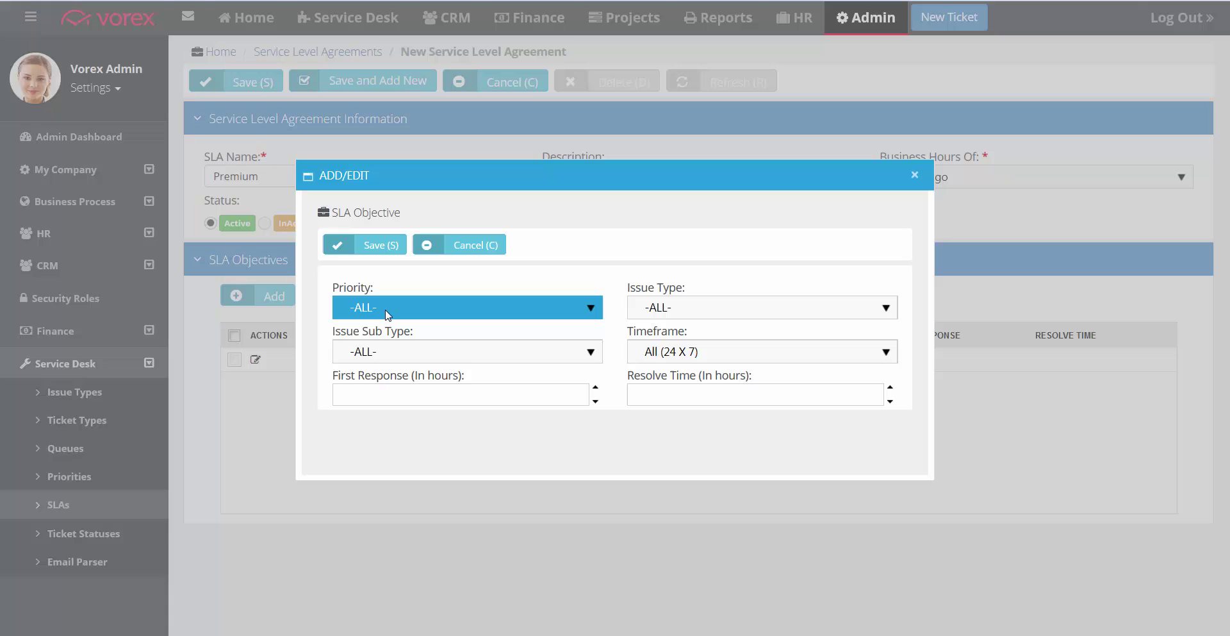
click(387, 314)
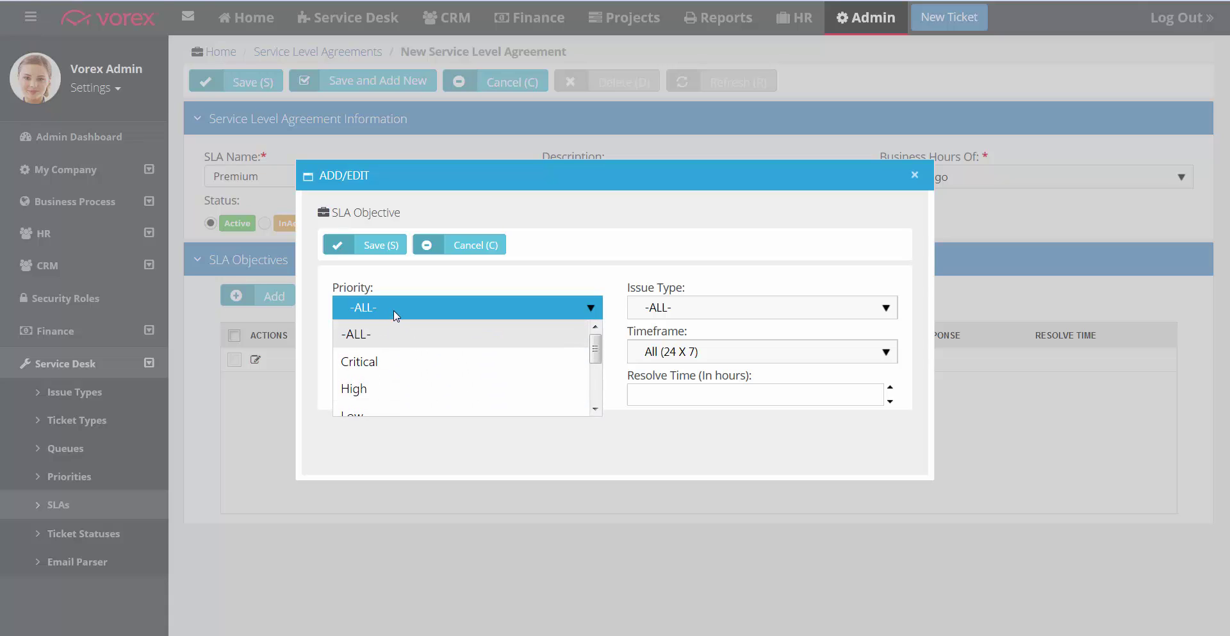
click(589, 309)
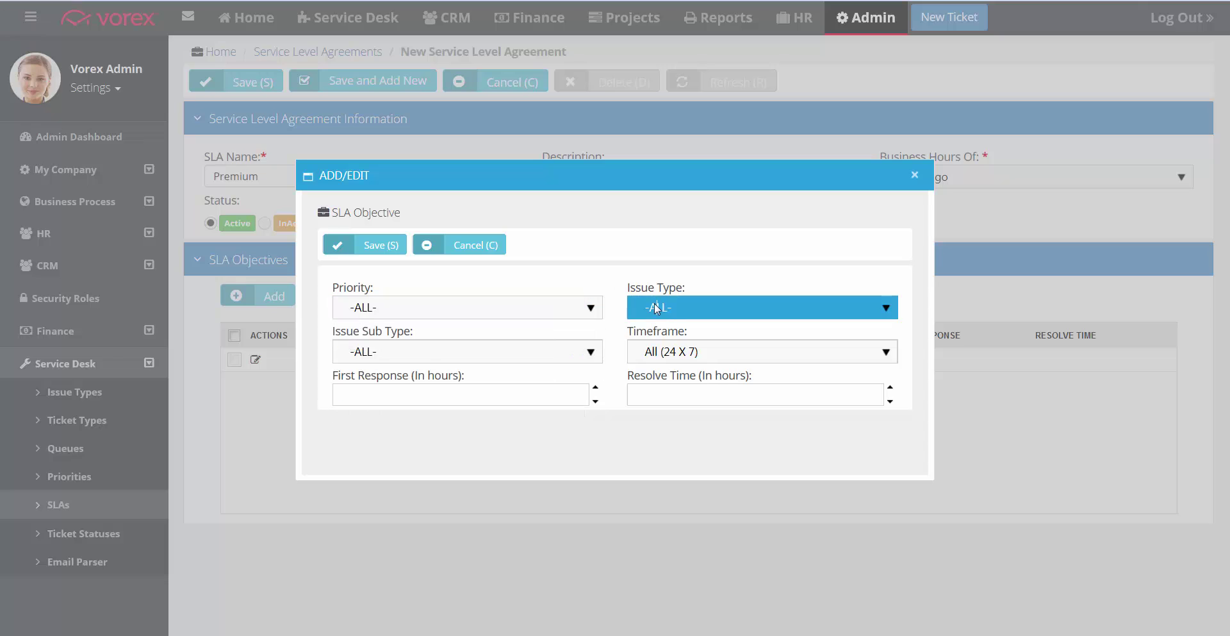
click(657, 308)
scroll(687, 374, down, 1)
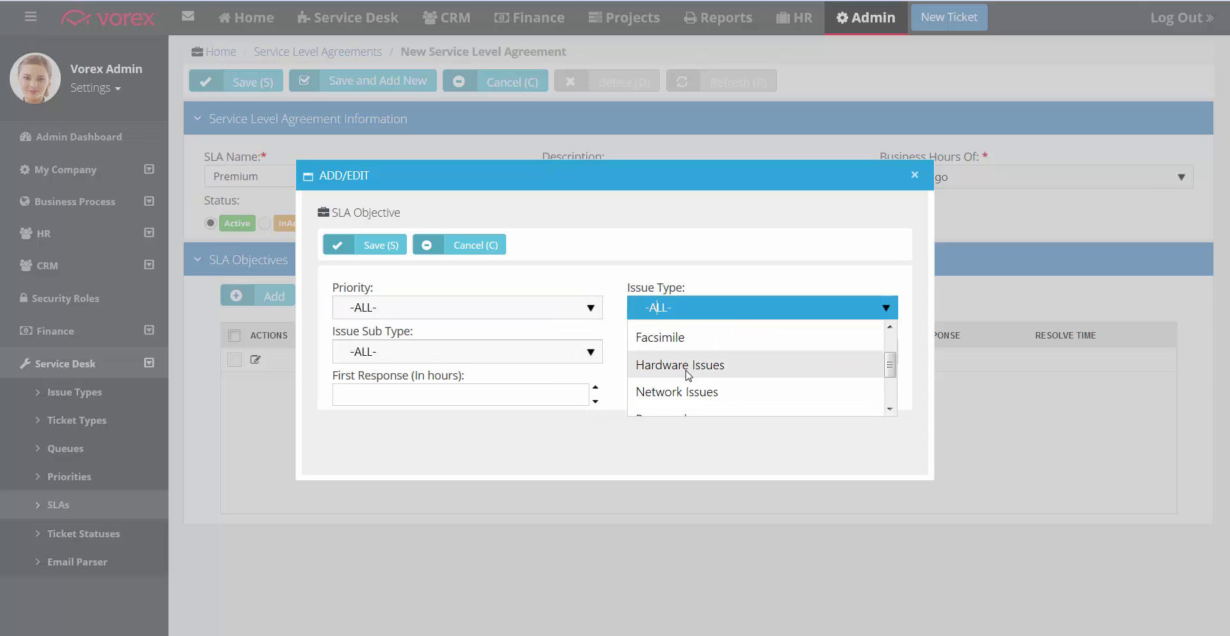
scroll(688, 374, down, 2)
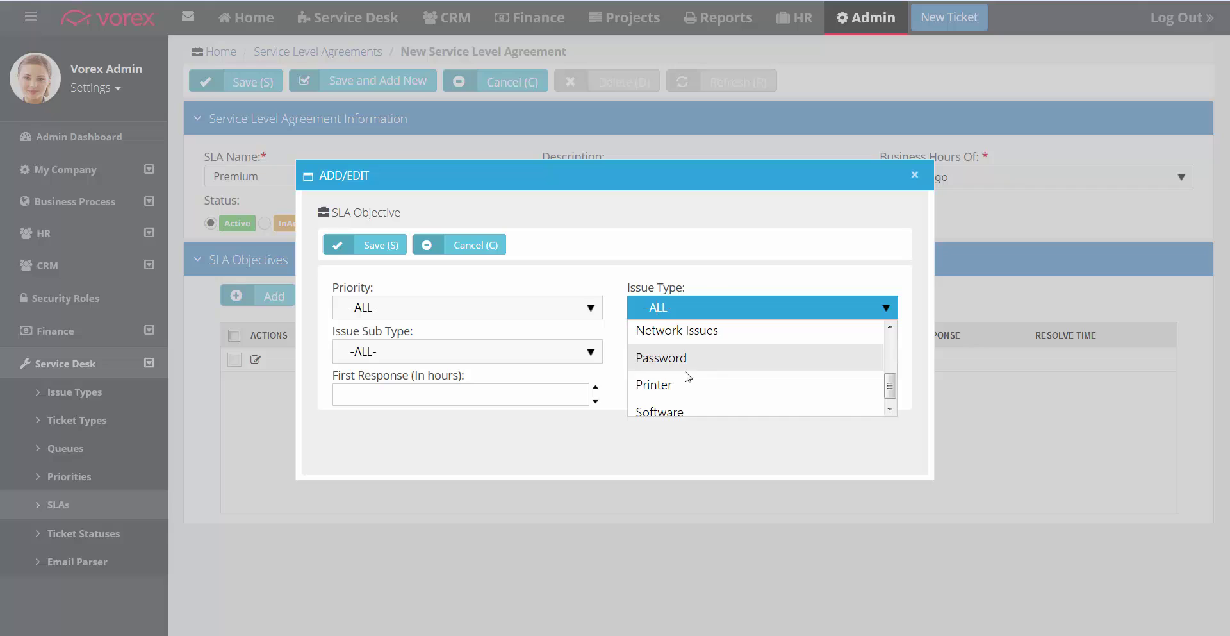
scroll(688, 375, down, 1)
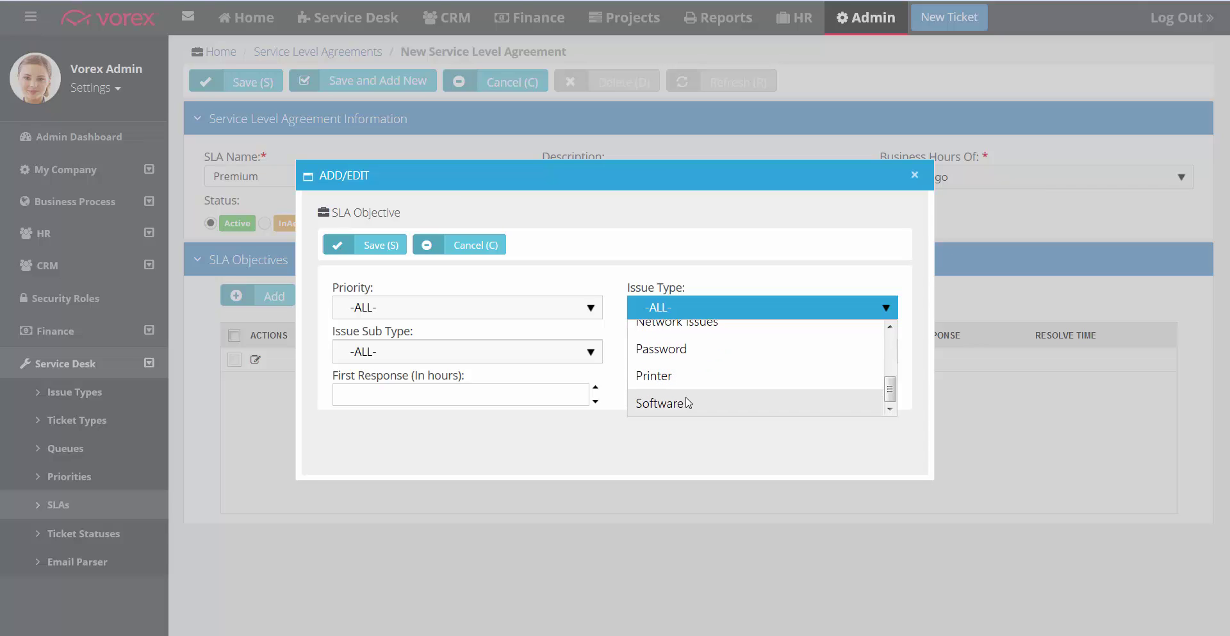
click(688, 402)
click(439, 360)
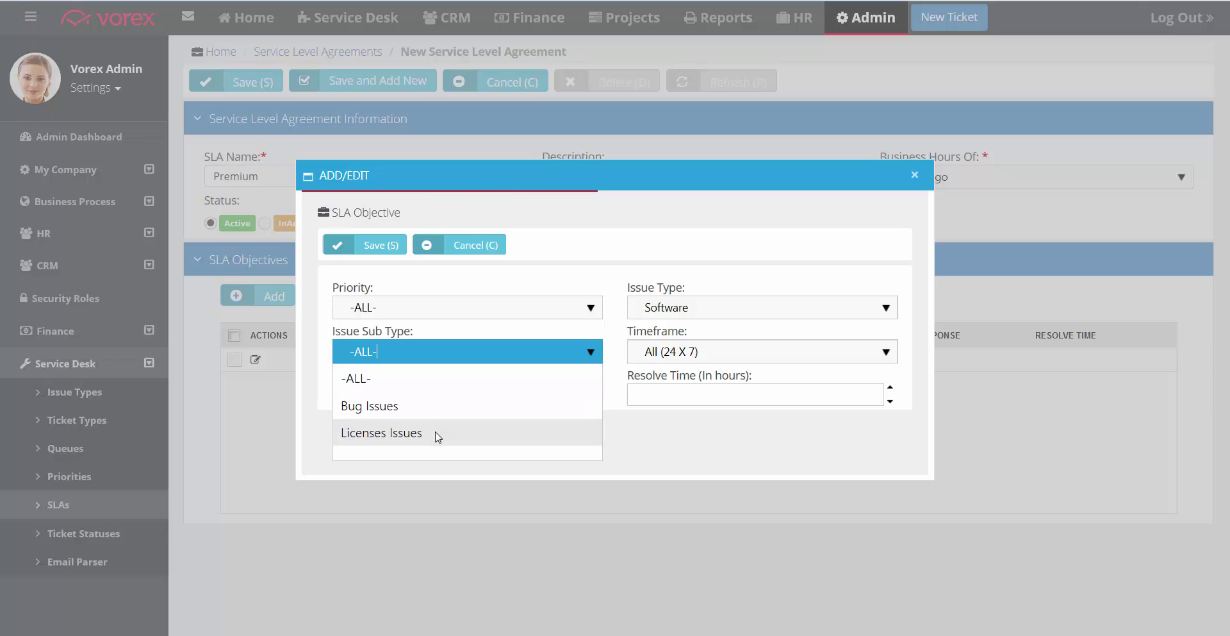
click(441, 375)
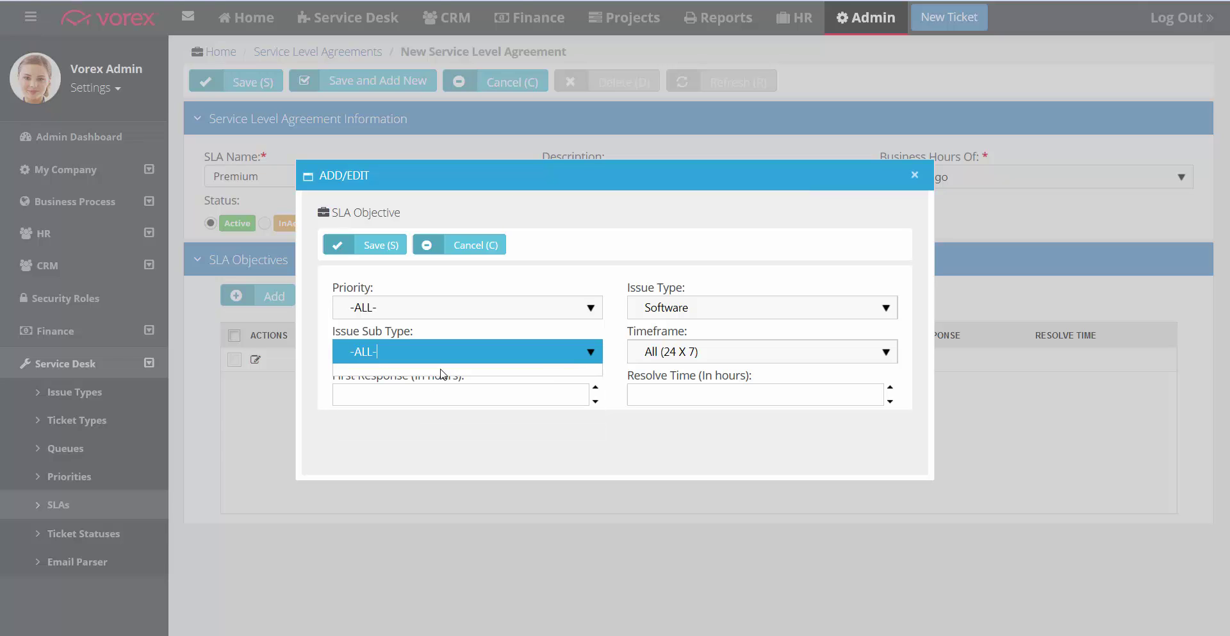
Step: Set the Software objective to Business Hours timeframe, 0.30 first response, 1.00 resolve time
click(639, 356)
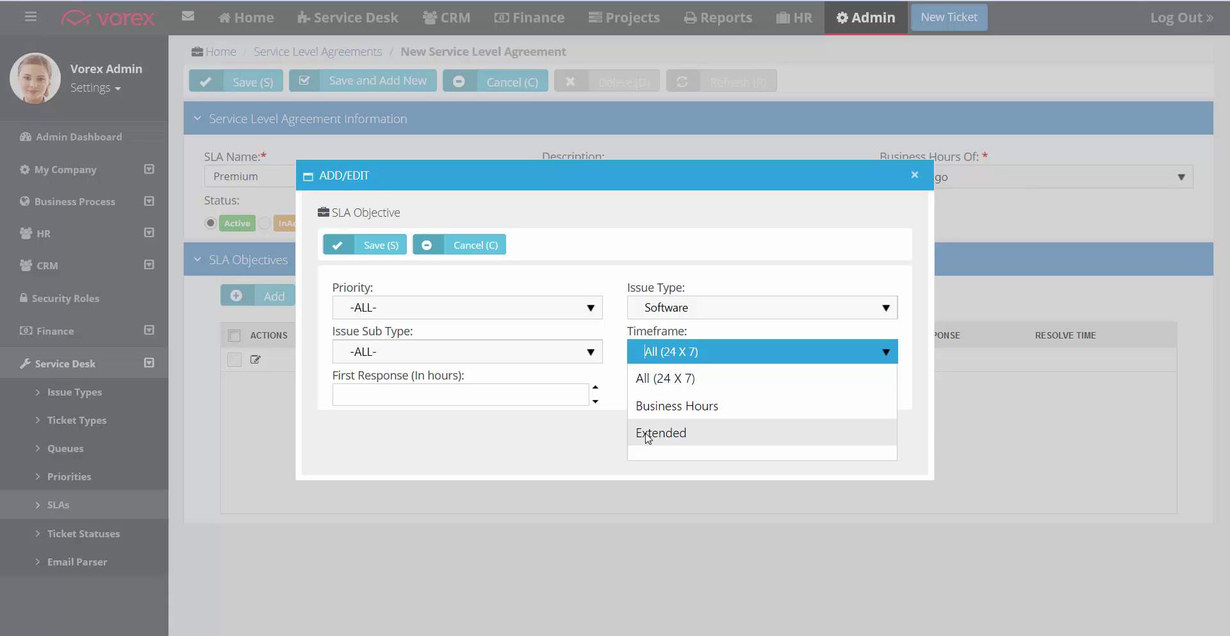
click(647, 407)
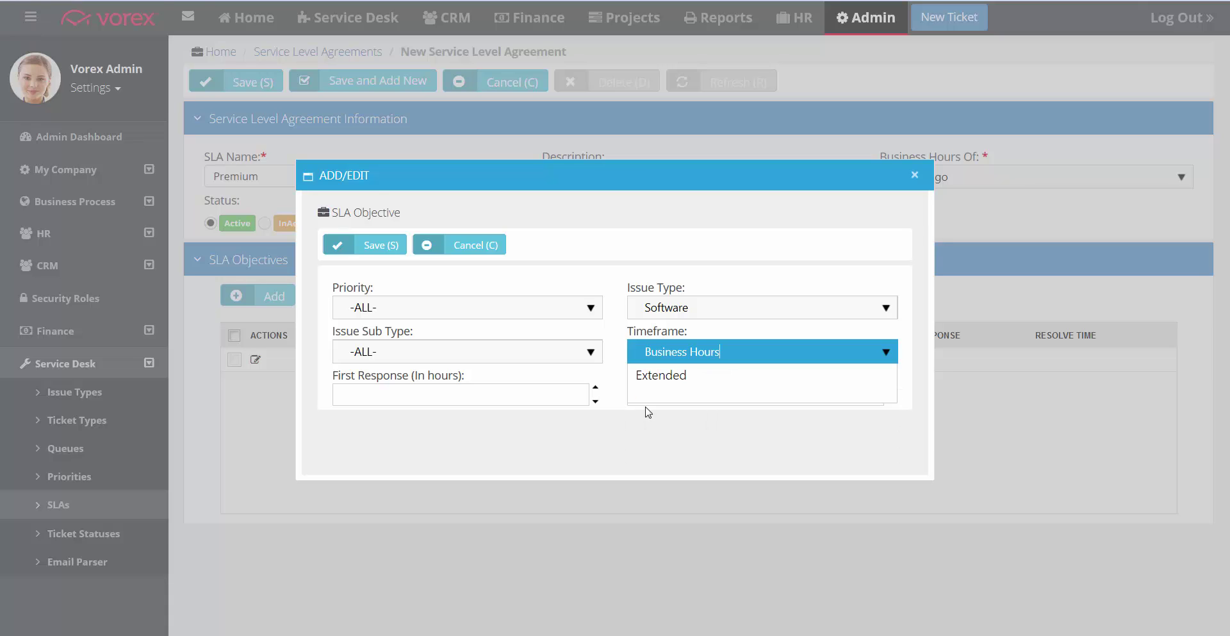
click(485, 394)
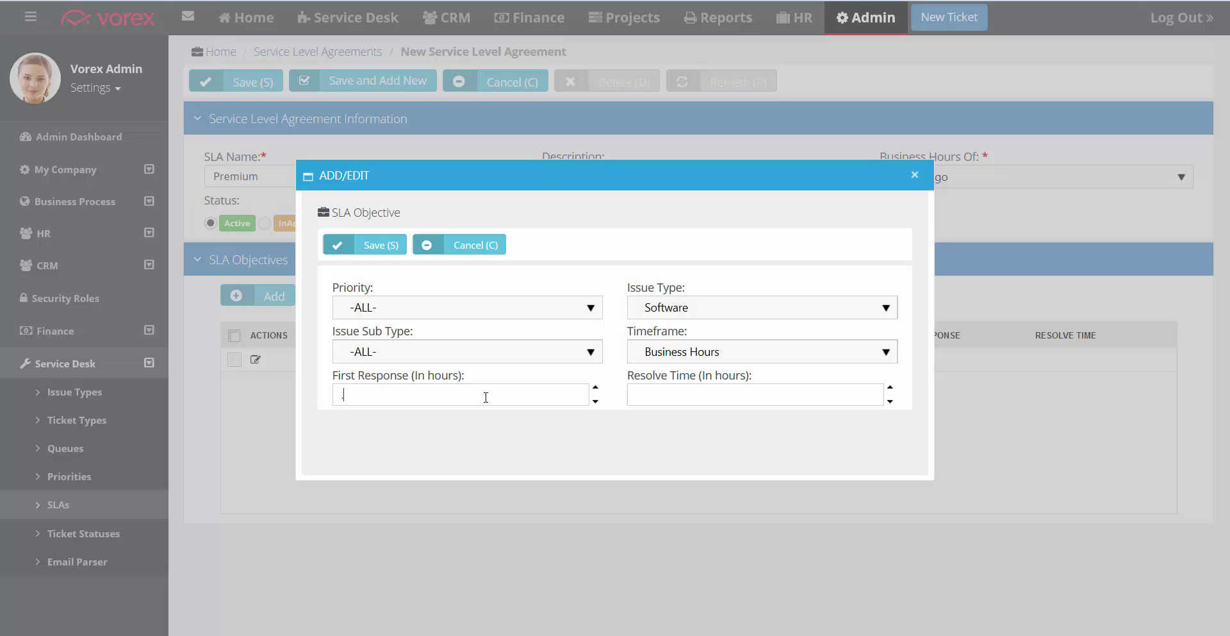
text(30)
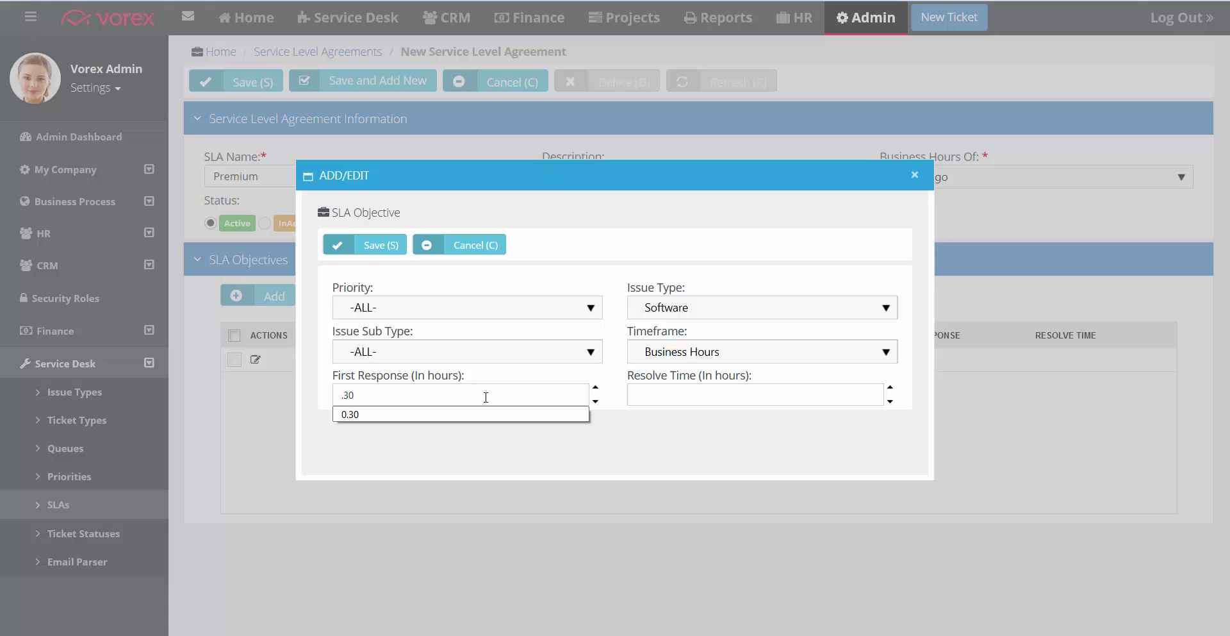
click(489, 414)
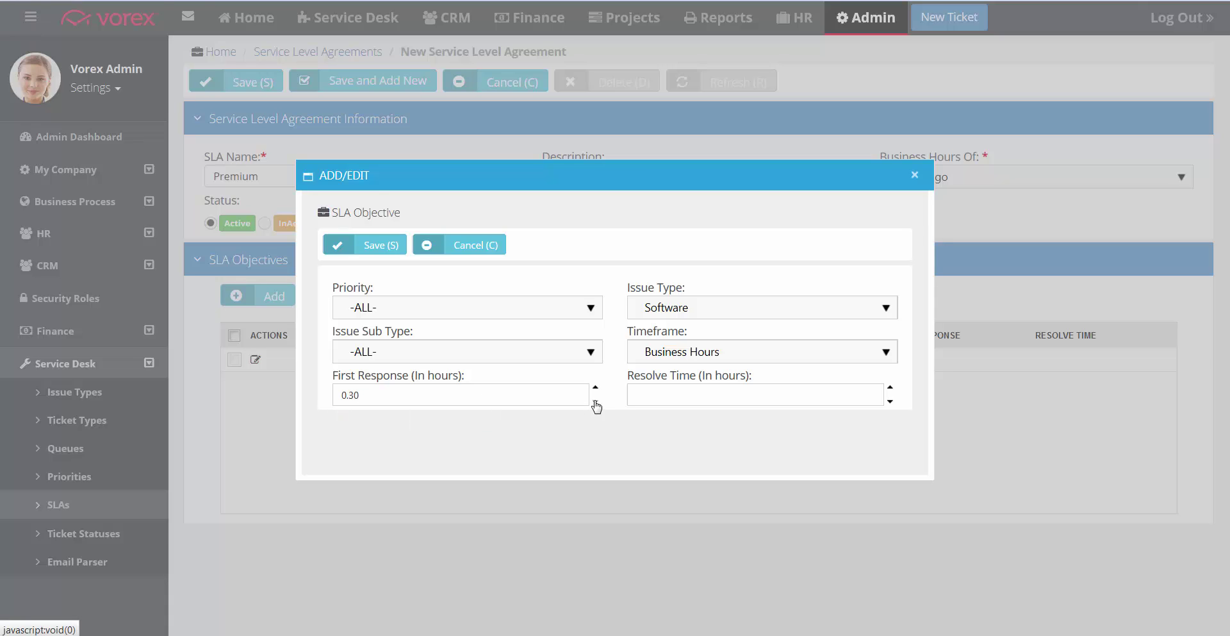
click(596, 387)
click(596, 402)
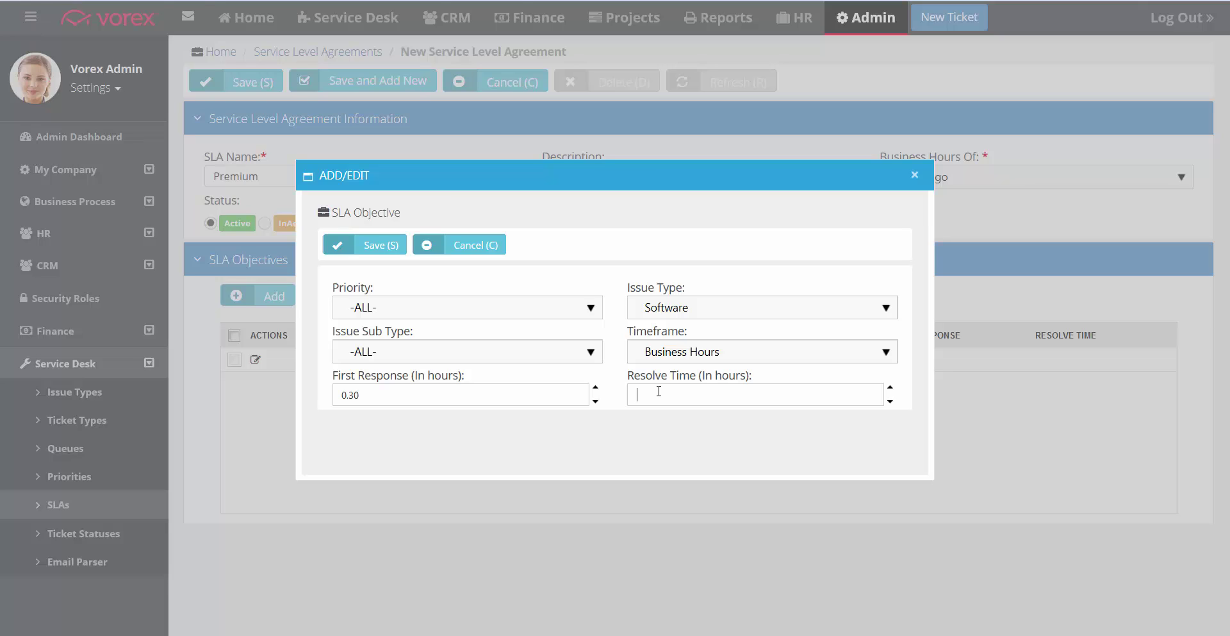
text(1)
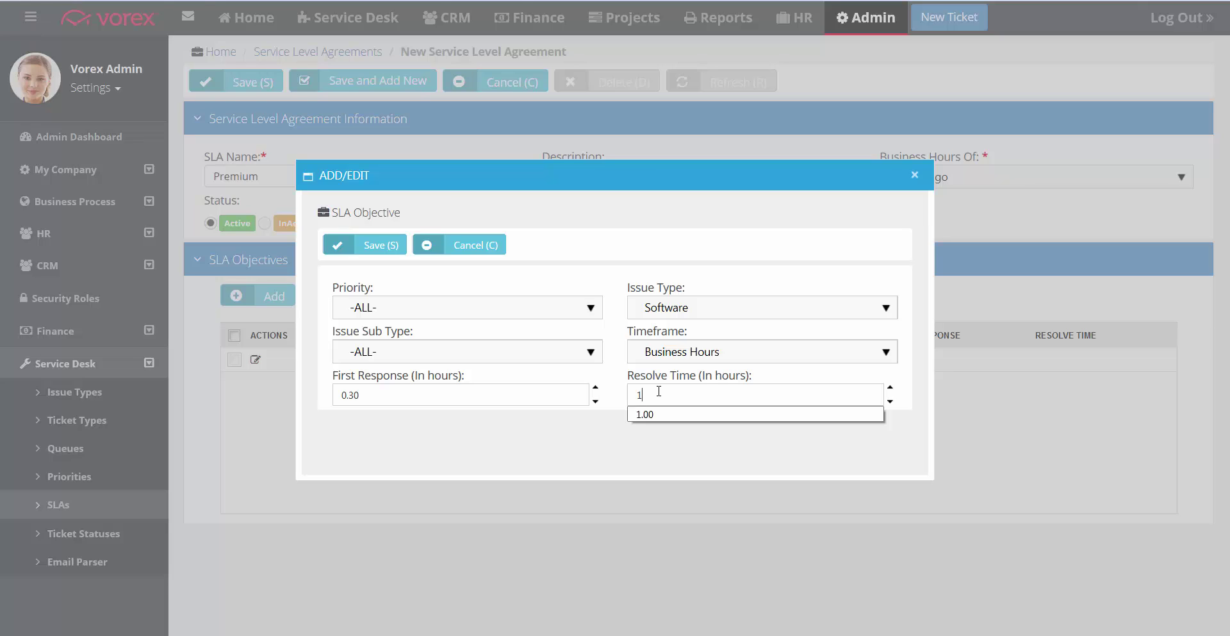
click(660, 415)
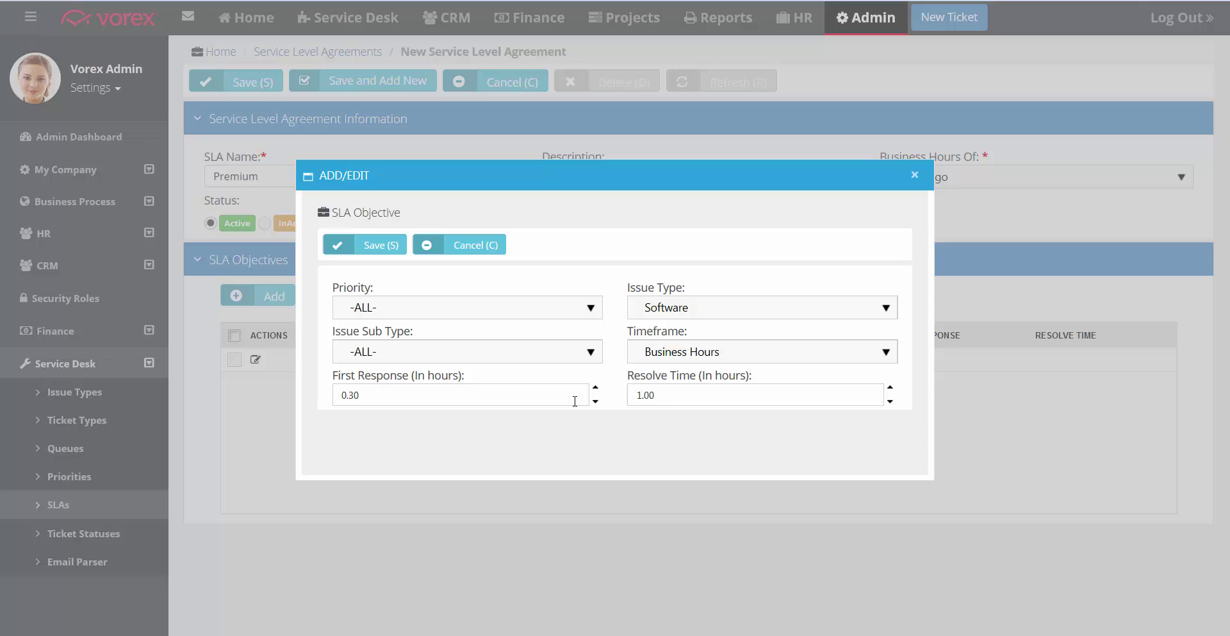
Step: Save the Software objective and the Premium SLA, then return to the SLAs list
click(350, 254)
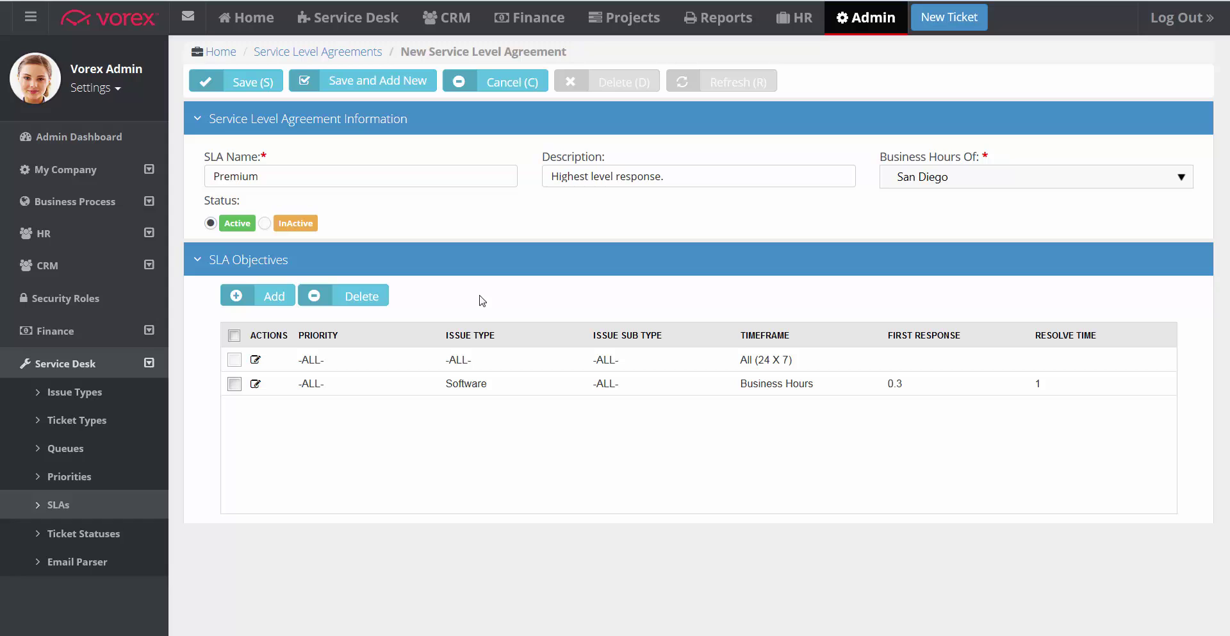
click(243, 85)
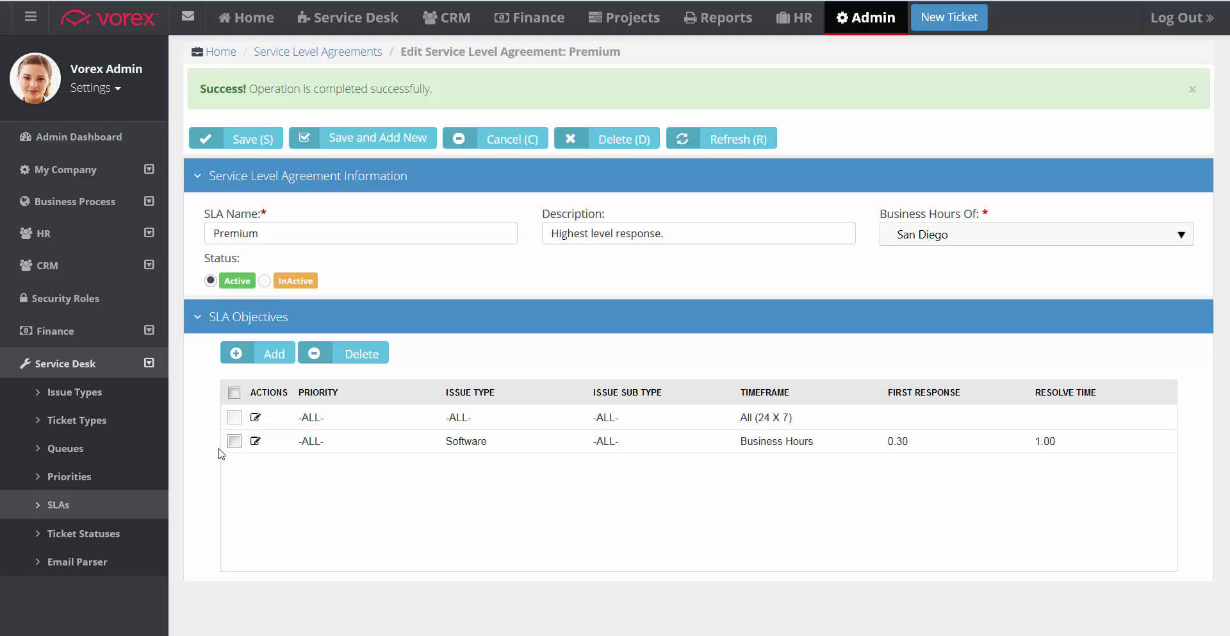
click(102, 511)
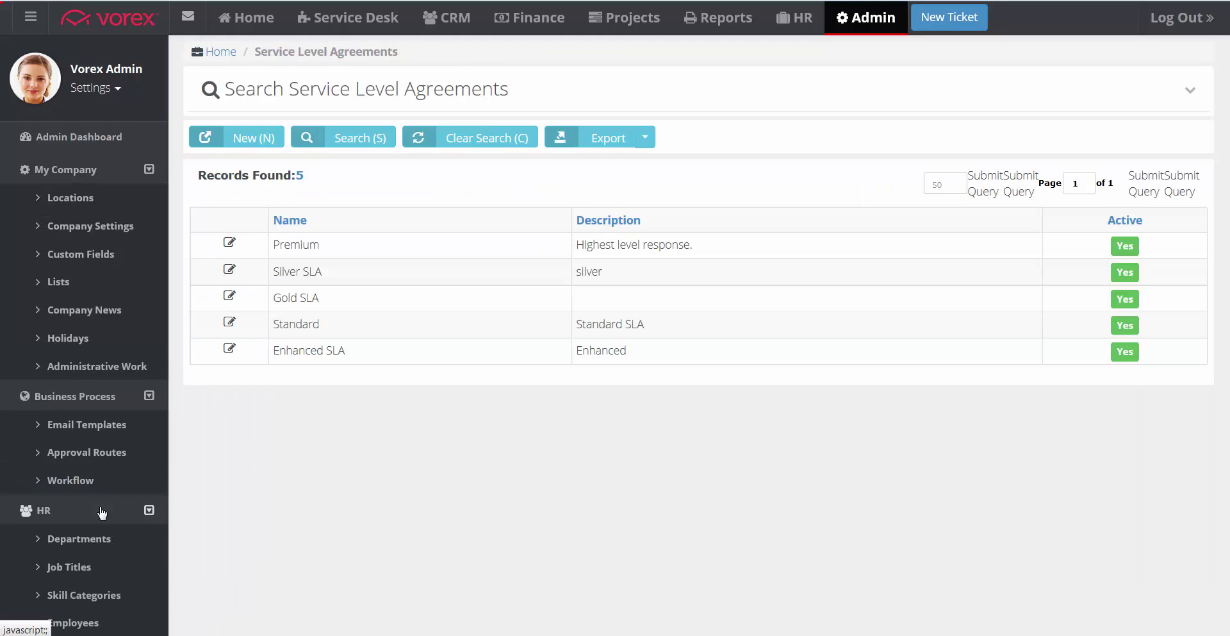